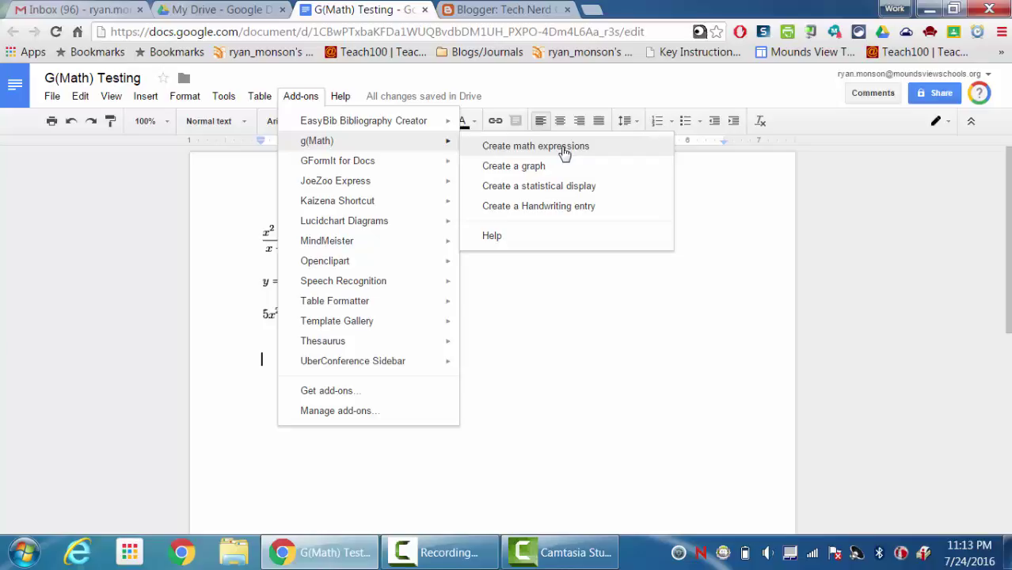
Open g(Math)'s Create math expressions sidebar and scroll through its LaTeX buttons and symbols
{"action": "left_click", "coordinate": [536, 147]}
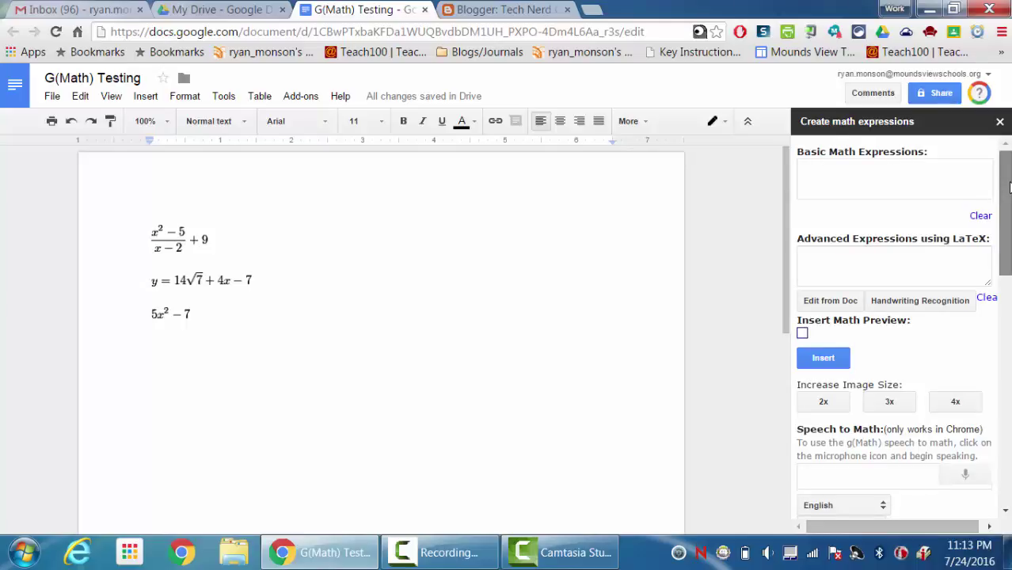
{"action": "mouse_move", "coordinate": [1009, 187]}
{"action": "left_mouse_down"}
{"action": "mouse_move", "coordinate": [1007, 239]}
{"action": "mouse_move", "coordinate": [1007, 185]}
{"action": "left_mouse_up"}
{"action": "left_click_drag", "start_coordinate": [1004, 199], "coordinate": [998, 331]}
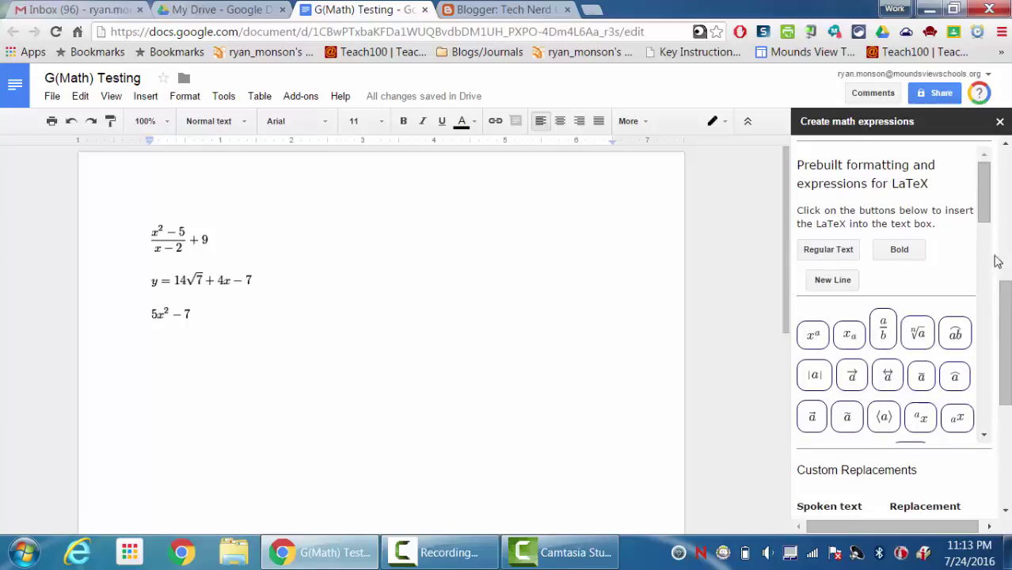
{"action": "left_click_drag", "start_coordinate": [999, 302], "coordinate": [1007, 231]}
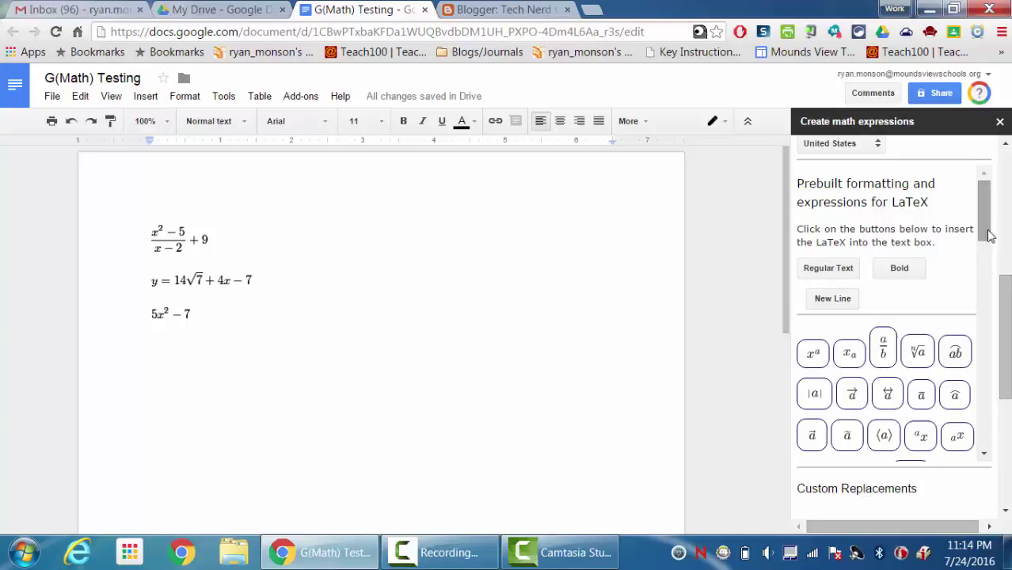
{"action": "left_click_drag", "start_coordinate": [986, 210], "coordinate": [1008, 235]}
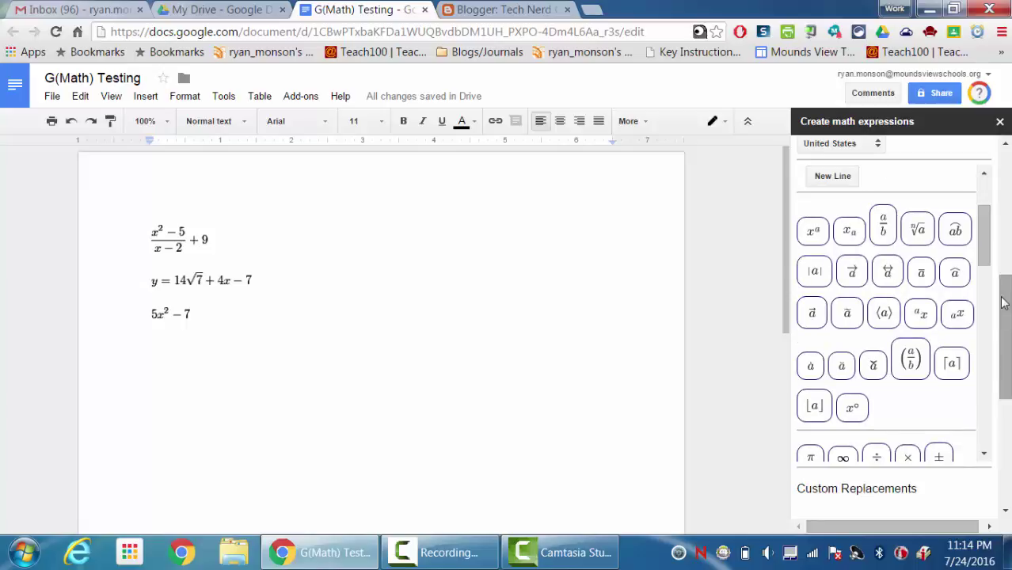
Build \frac{x^{2}-5}{x+7} in the LaTeX box using the fraction and power templates
{"action": "left_click", "coordinate": [885, 228]}
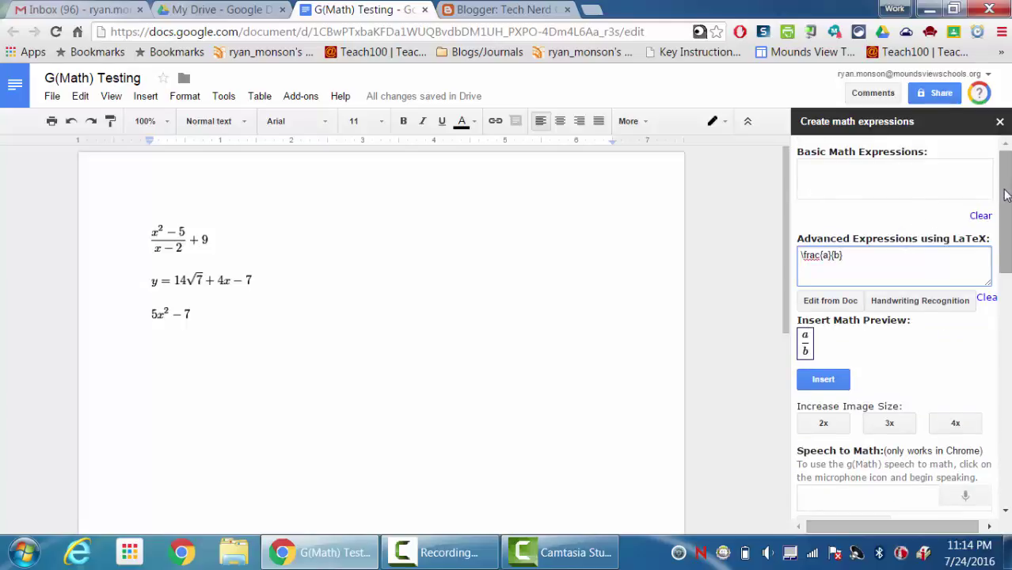
{"action": "left_click_drag", "start_coordinate": [1005, 196], "coordinate": [997, 318]}
{"action": "scroll", "coordinate": [998, 318], "scroll_direction": "up", "scroll_amount": 5}
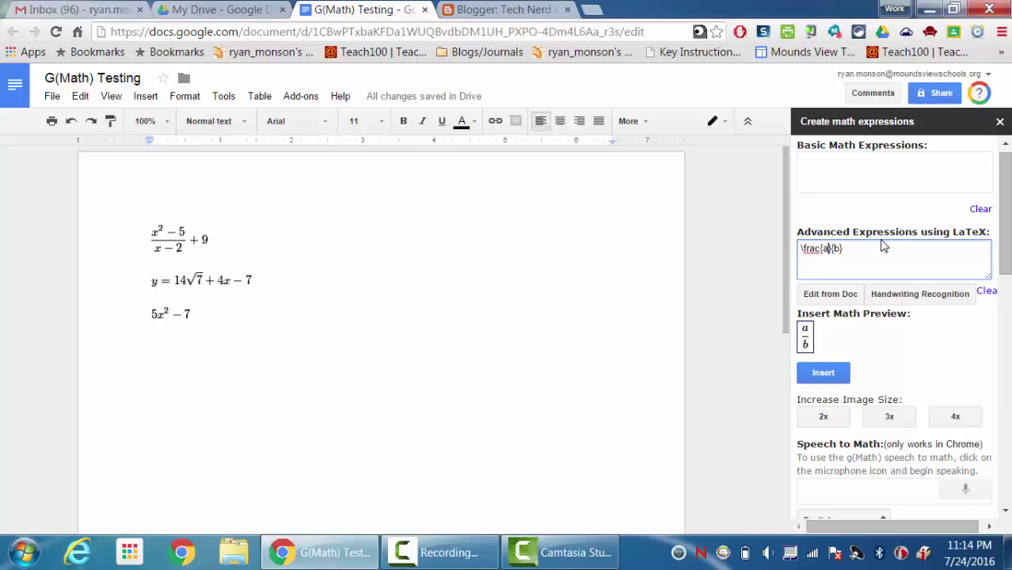
{"action": "key", "text": "BackSpace"}
{"action": "key", "text": "BackSpace"}
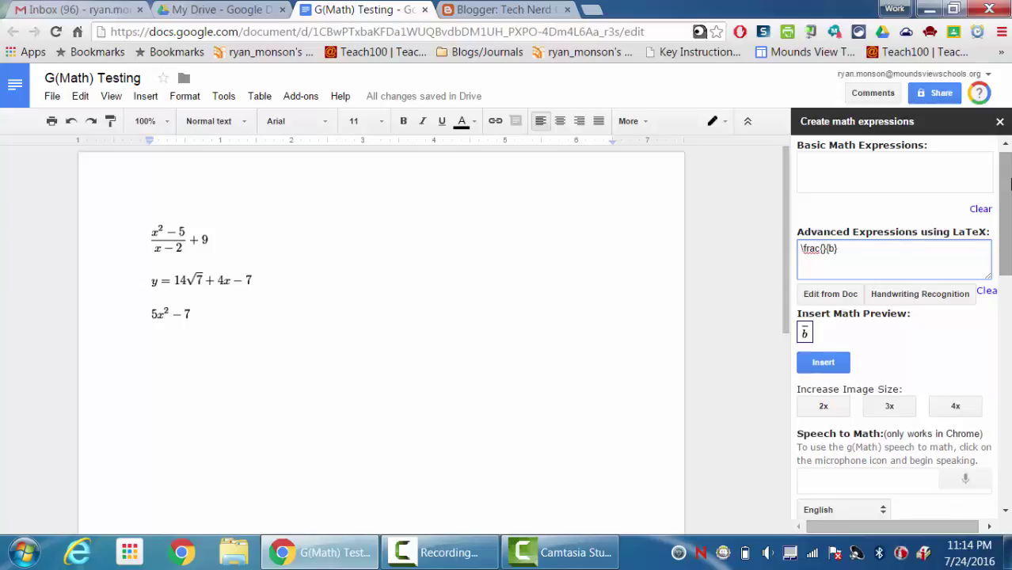
{"action": "left_click_drag", "start_coordinate": [1011, 182], "coordinate": [992, 274]}
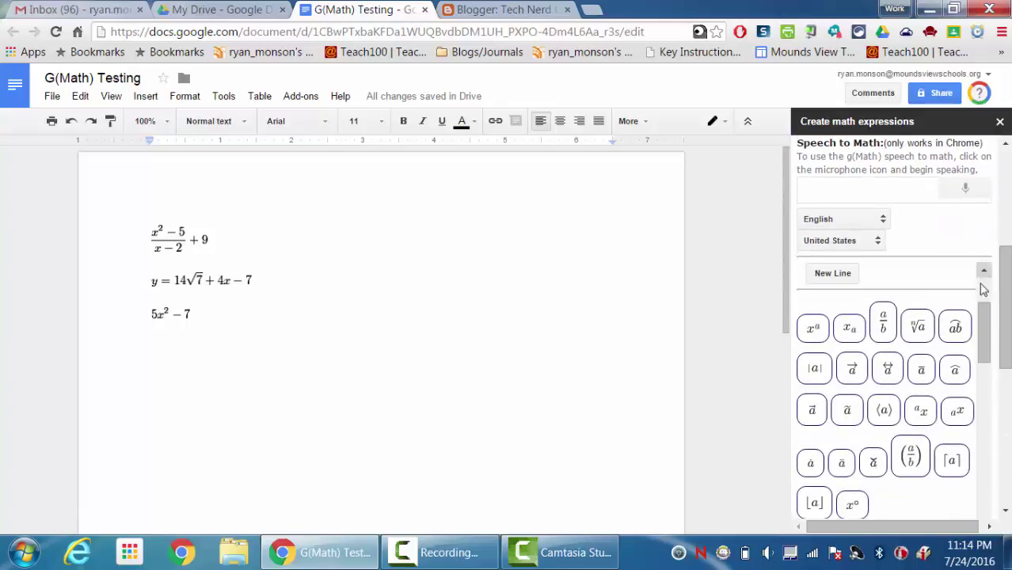
{"action": "left_click", "coordinate": [813, 328]}
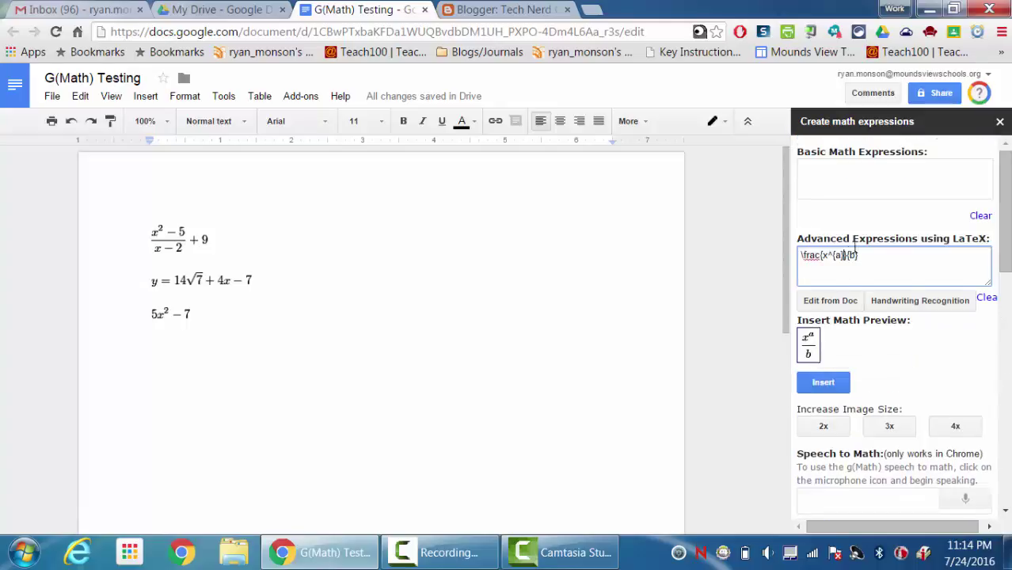
{"action": "key", "text": "BackSpace"}
{"action": "type", "text": "2}"}
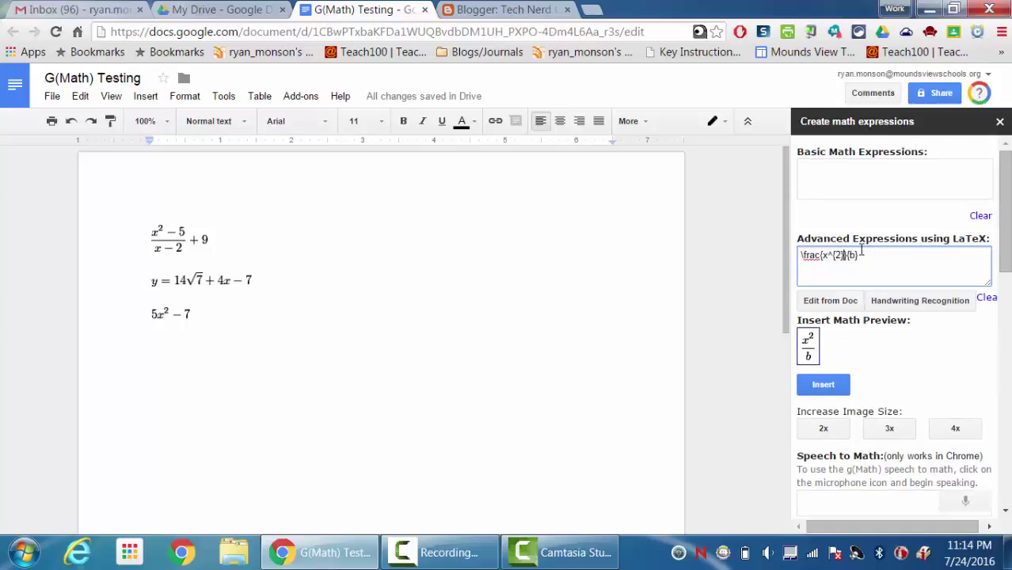
{"action": "type", "text": "-5"}
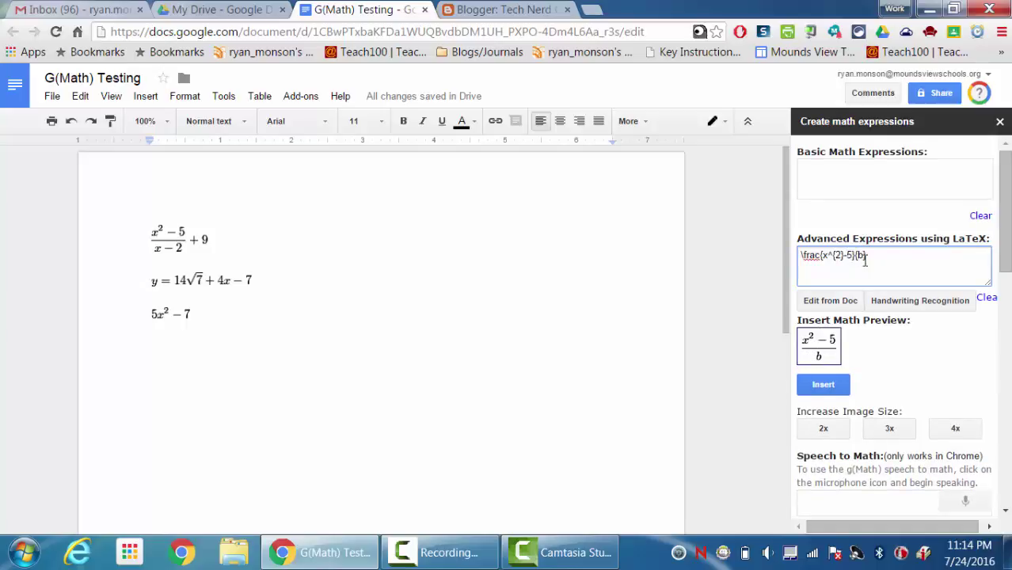
{"action": "left_click", "coordinate": [863, 255]}
{"action": "key", "text": "BackSpace"}
{"action": "type", "text": "x+7"}
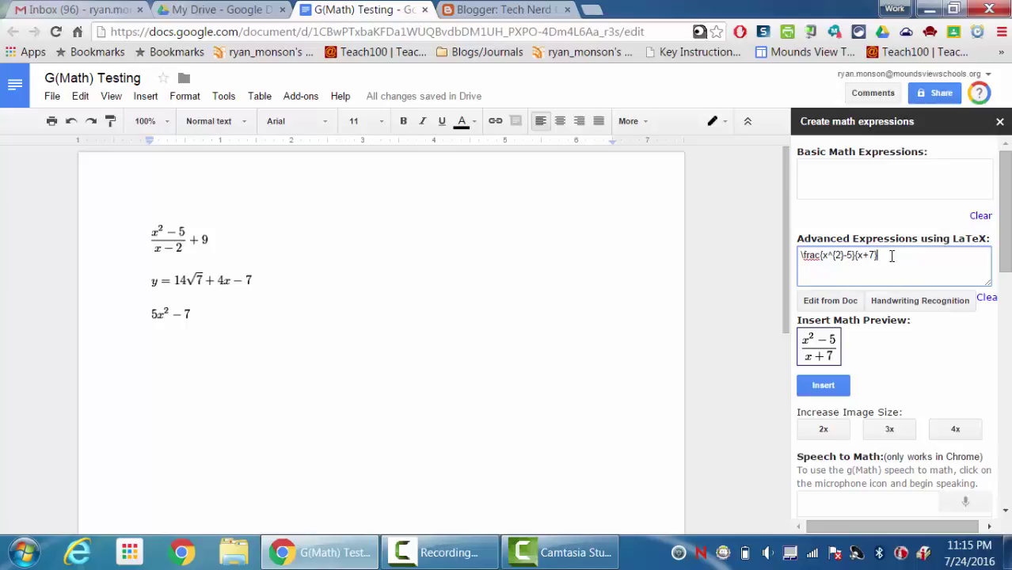
Append + ∛538 to the fraction and insert the expression into the document at 3x size
{"action": "type", "text": "+"}
{"action": "left_click_drag", "start_coordinate": [1008, 205], "coordinate": [987, 320]}
{"action": "left_click", "coordinate": [919, 283]}
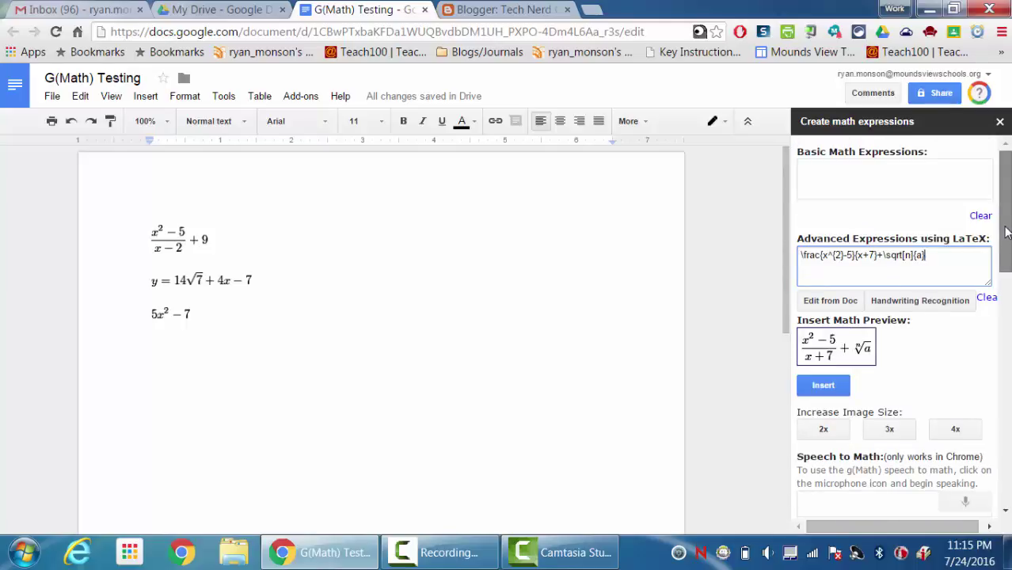
{"action": "left_click", "coordinate": [908, 255]}
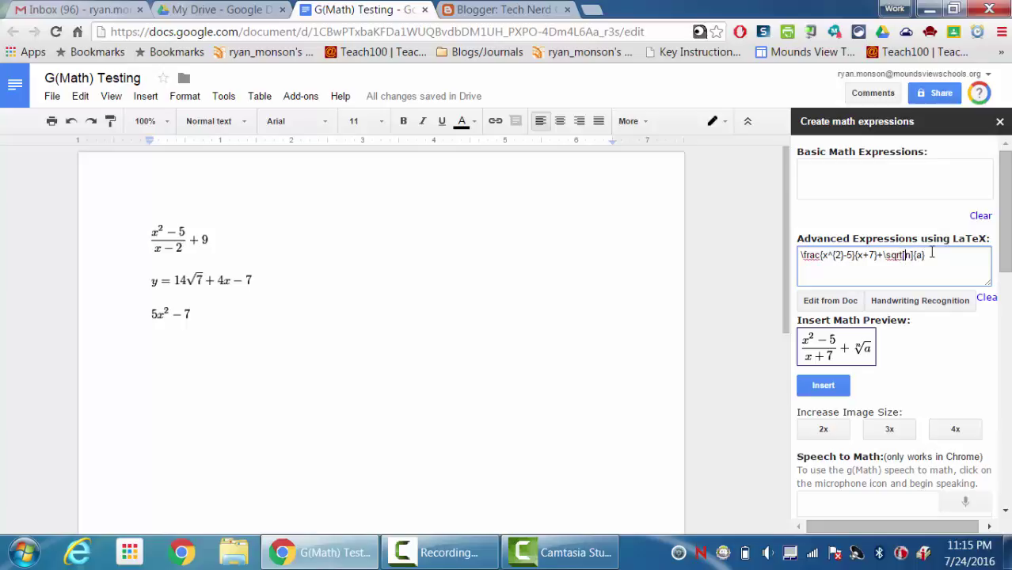
{"action": "key", "text": "BackSpace"}
{"action": "type", "text": "3"}
{"action": "double_click", "coordinate": [928, 255]}
{"action": "key", "text": "BackSpace"}
{"action": "type", "text": "53"}
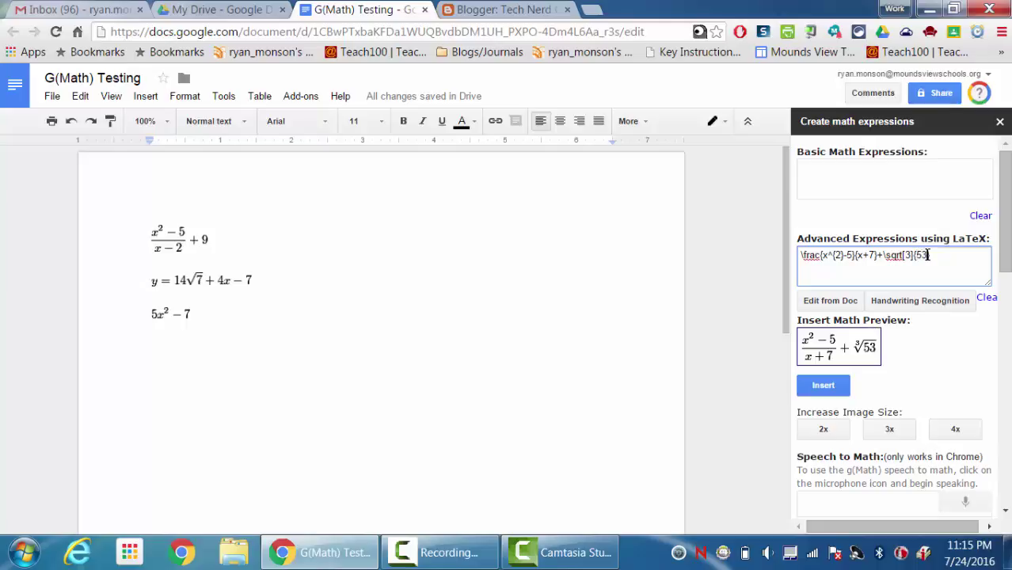
{"action": "type", "text": "8"}
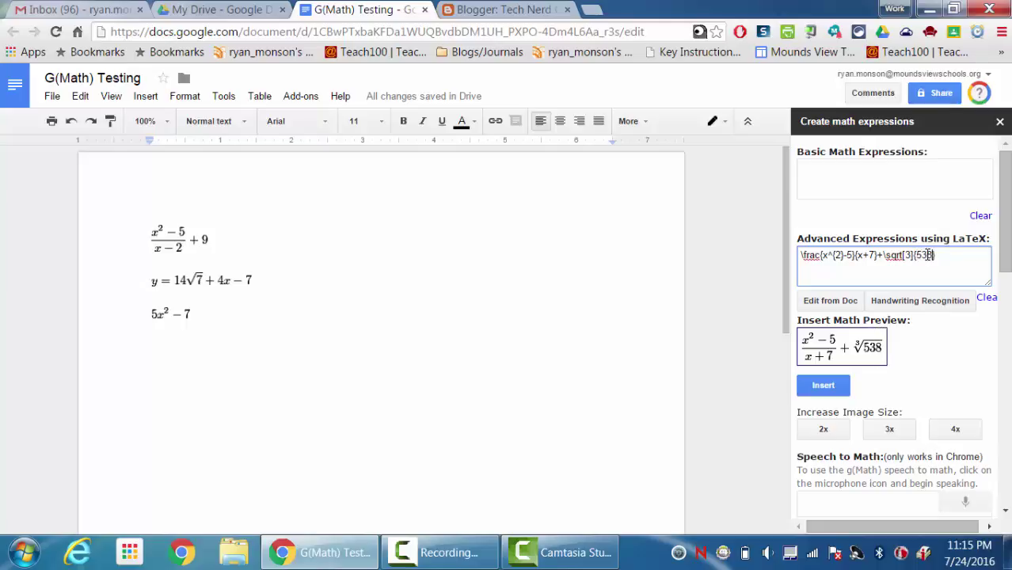
{"action": "left_click", "coordinate": [890, 430]}
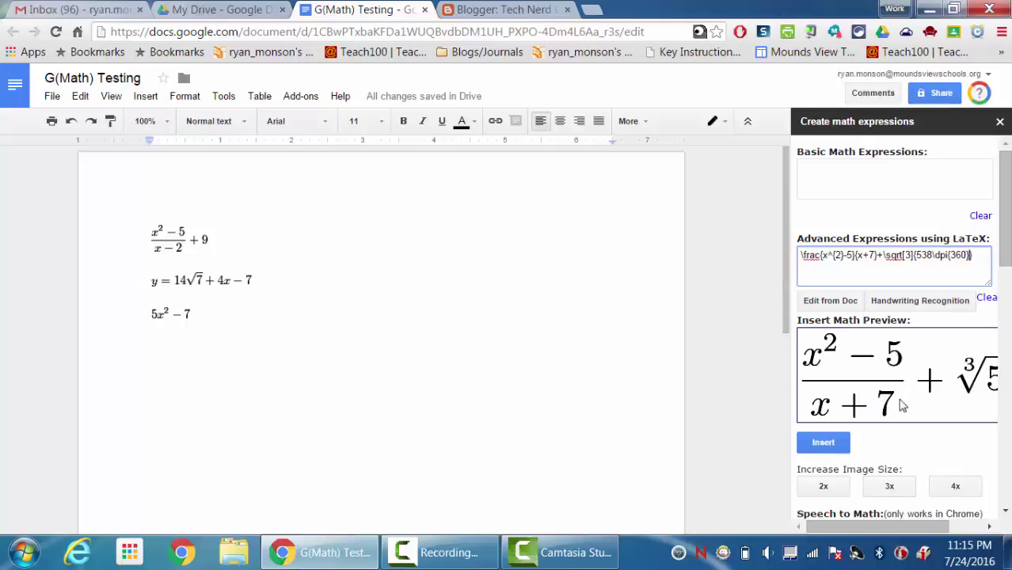
{"action": "left_click", "coordinate": [831, 444]}
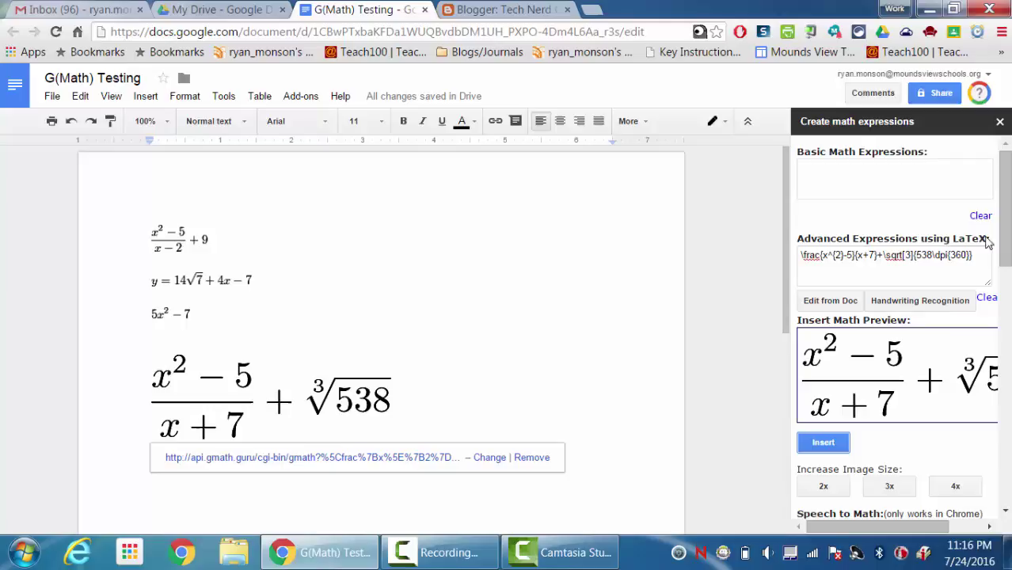
Clear the LaTeX box and add a new line after the large equation
{"action": "left_click", "coordinate": [986, 297]}
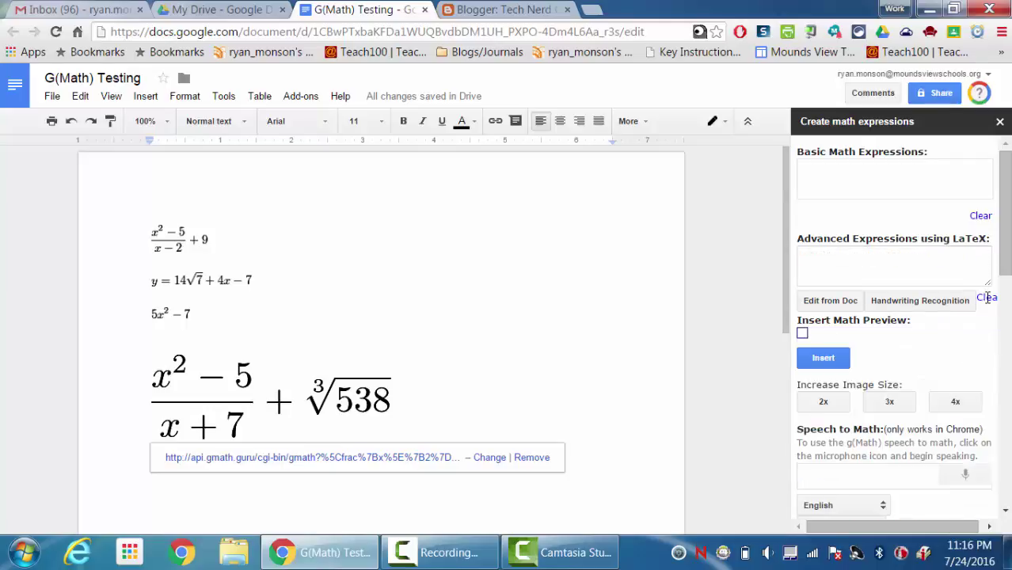
{"action": "left_click", "coordinate": [423, 406]}
{"action": "key", "text": "Return"}
{"action": "key", "text": "Return"}
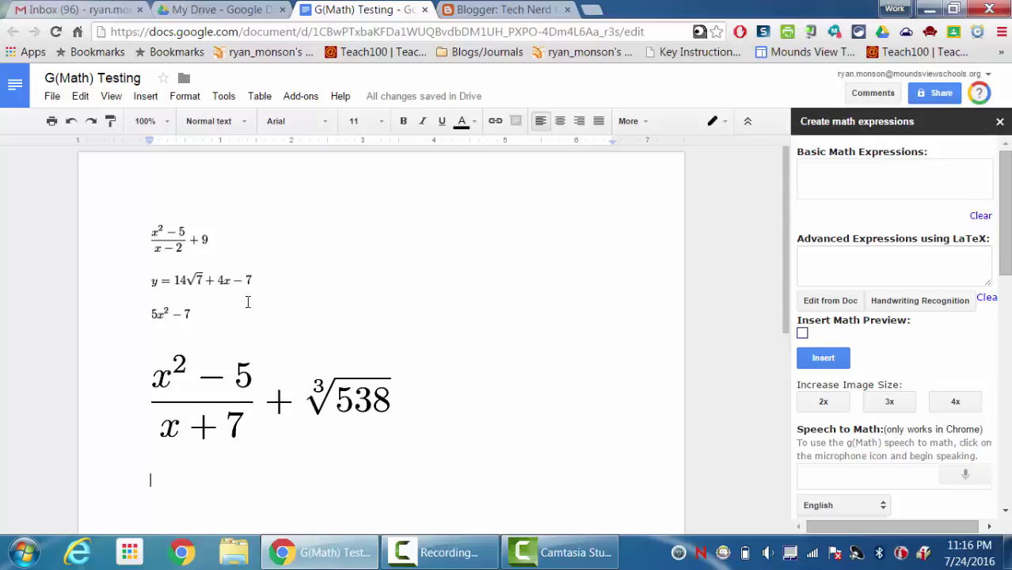
Load the second equation via Edit from Doc, append x^{2}, and reinsert it
{"action": "left_click", "coordinate": [220, 281]}
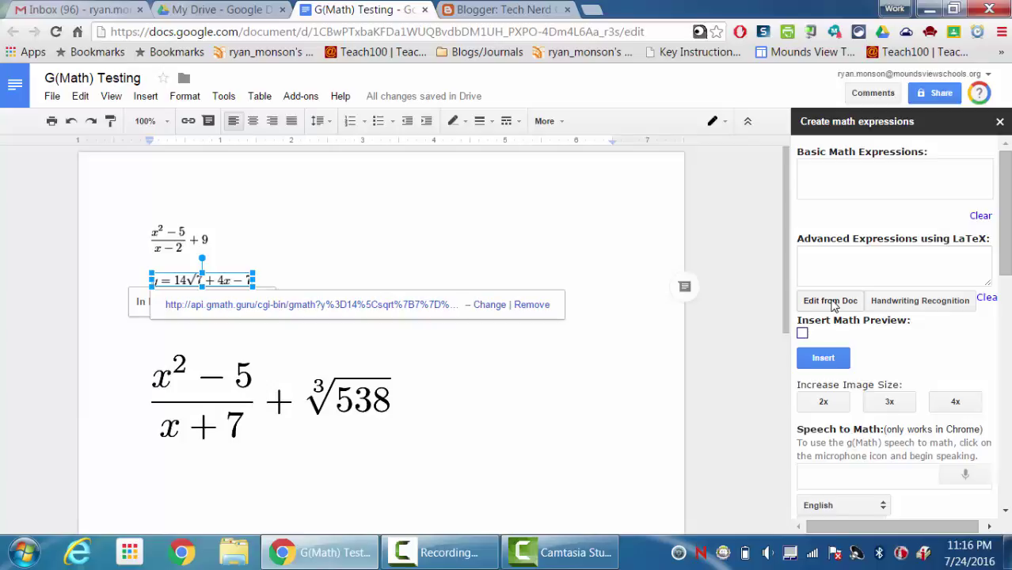
{"action": "left_click", "coordinate": [830, 302]}
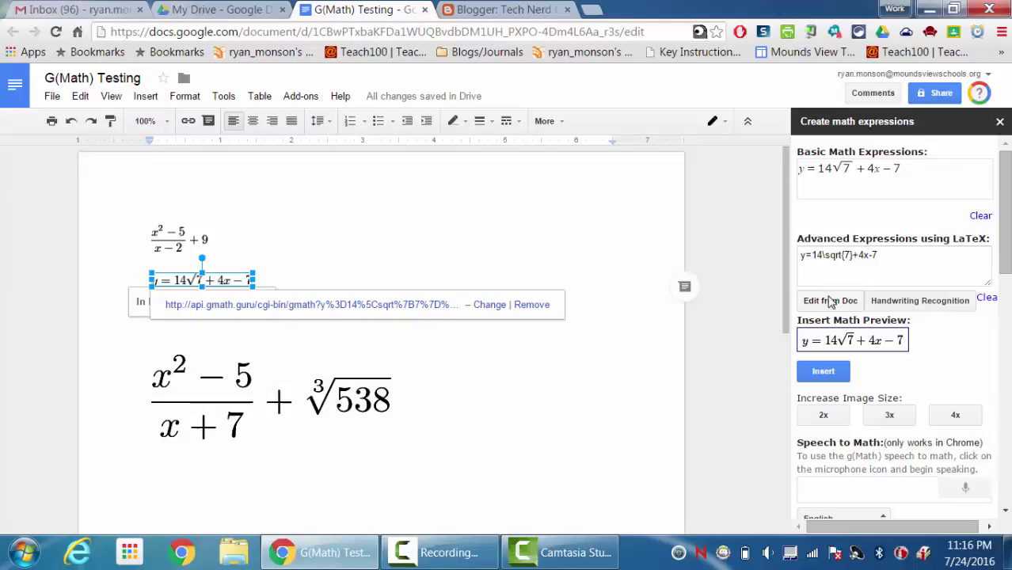
{"action": "left_click", "coordinate": [892, 251]}
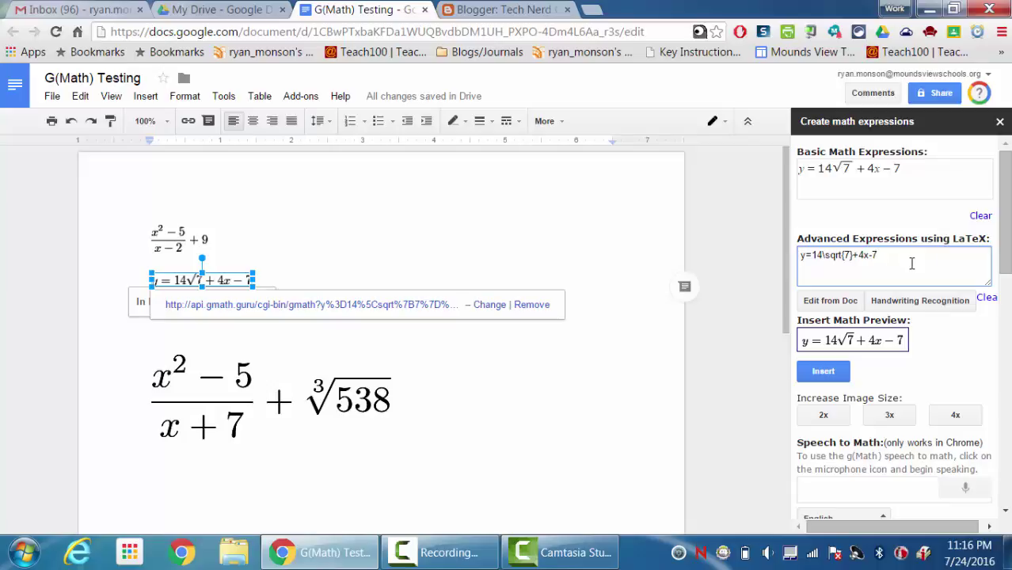
{"action": "type", "text": "x^{2}"}
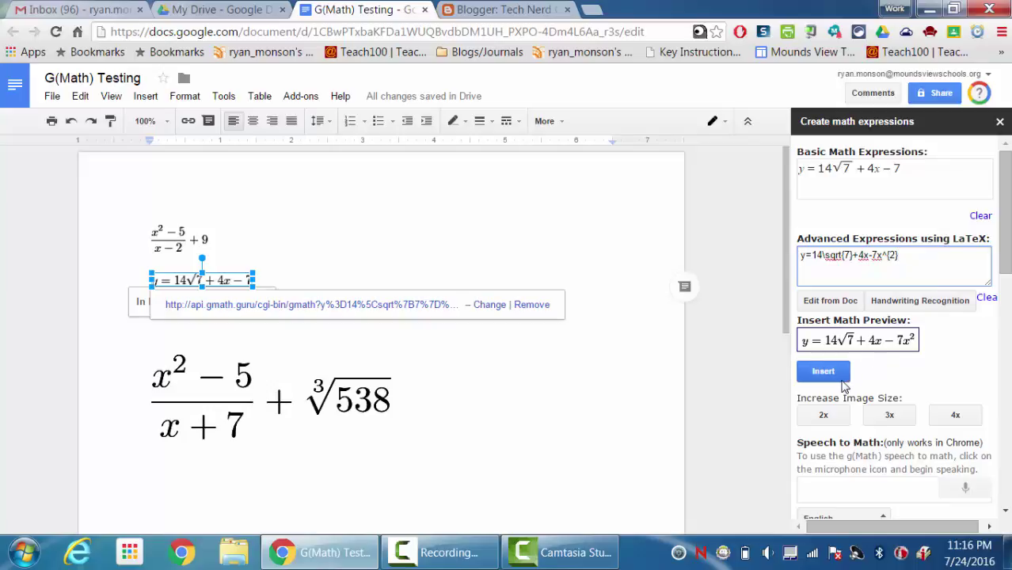
{"action": "left_click", "coordinate": [824, 375]}
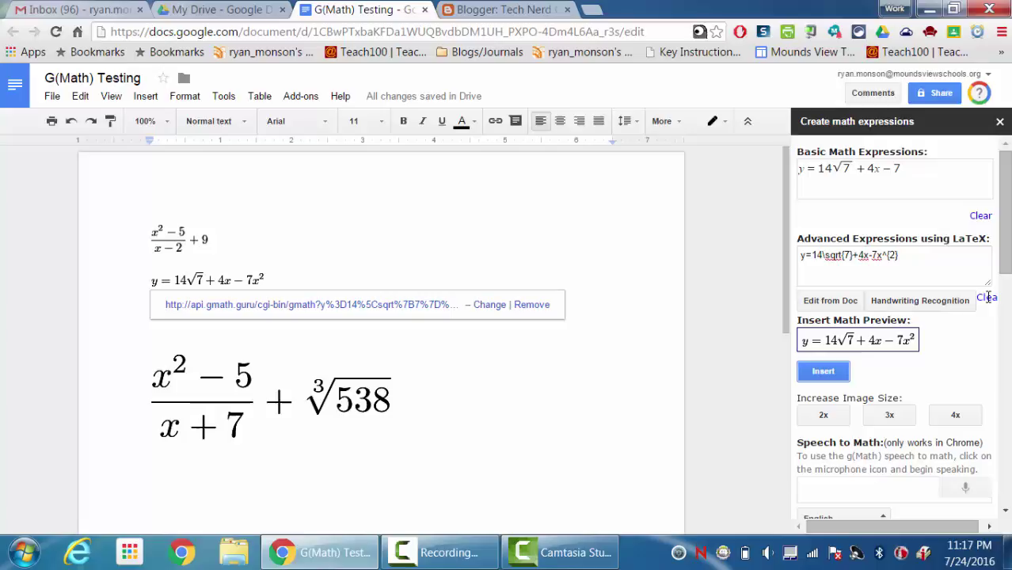
Clear the LaTeX box and open the Handwriting Recognition canvas
{"action": "left_click", "coordinate": [986, 297]}
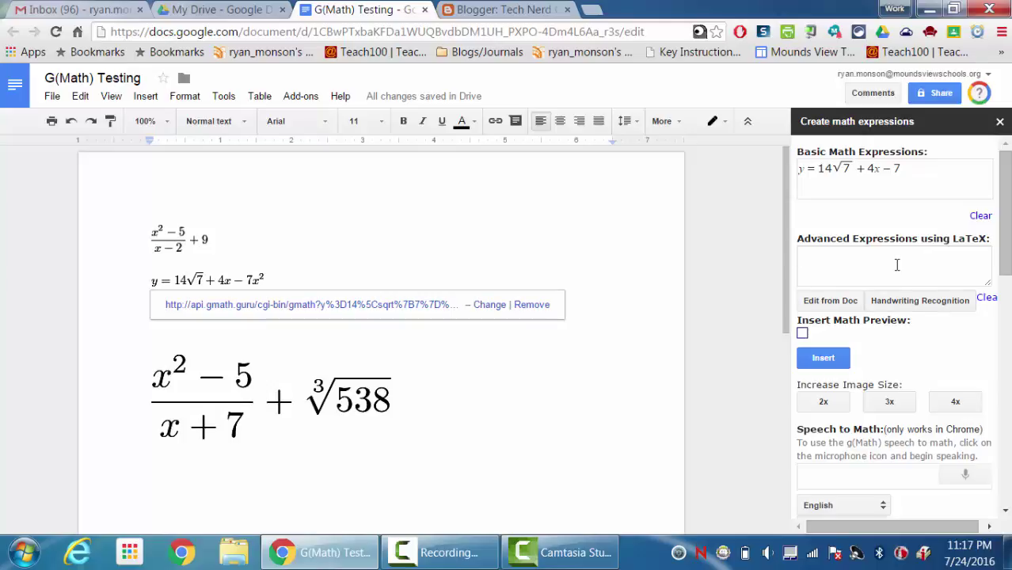
{"action": "left_click", "coordinate": [920, 301]}
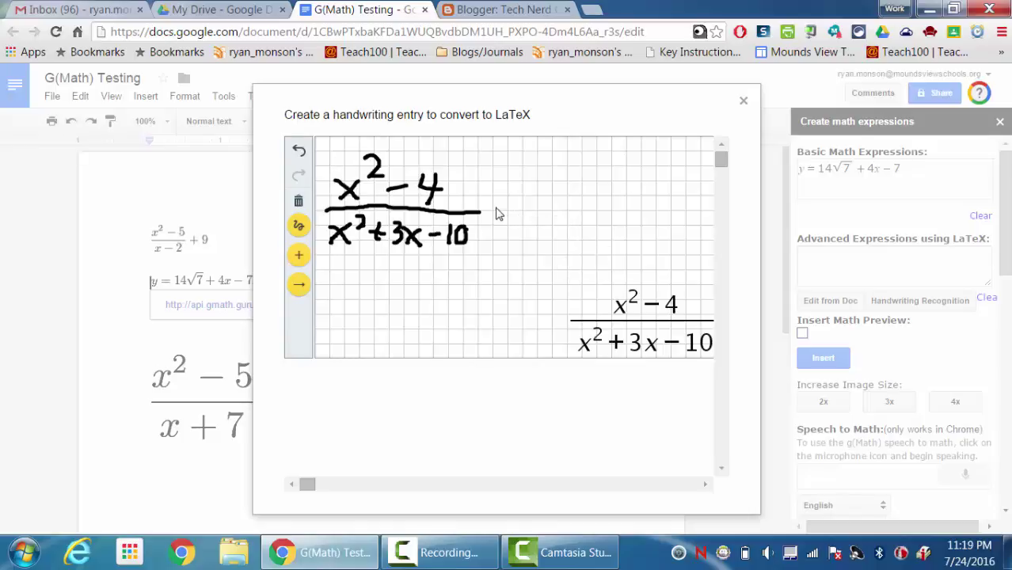
Draw the rational equation on the canvas, adding a stroke to turn x−2 into x+2
{"action": "mouse_move", "coordinate": [497, 201]}
{"action": "left_mouse_down"}
{"action": "mouse_move", "coordinate": [529, 210]}
{"action": "mouse_move", "coordinate": [517, 223]}
{"action": "mouse_move", "coordinate": [529, 221]}
{"action": "left_mouse_up"}
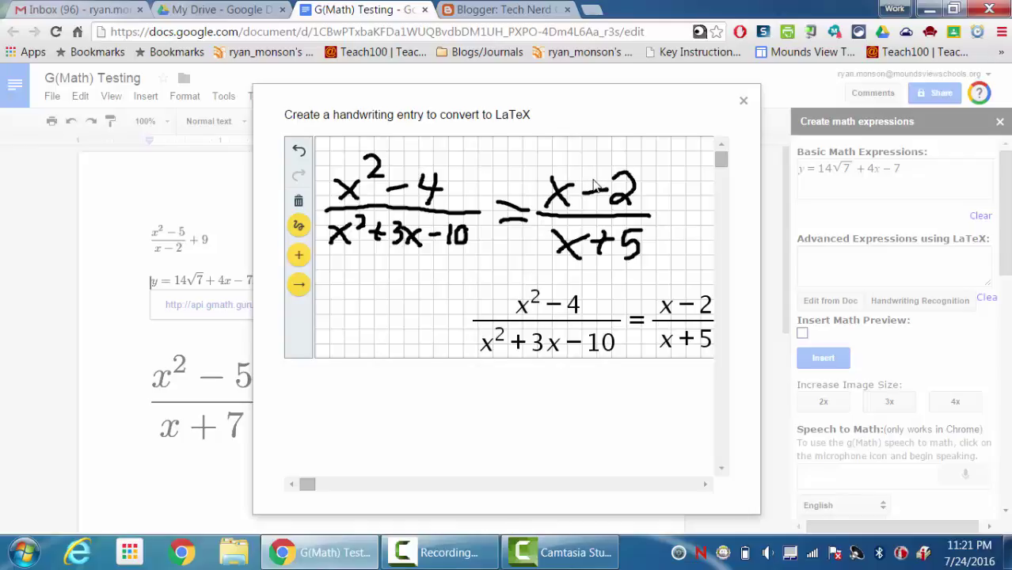
{"action": "left_click_drag", "start_coordinate": [593, 179], "coordinate": [595, 209]}
Try sending the recognised rational equation to the LaTeX editor
{"action": "left_click", "coordinate": [300, 256]}
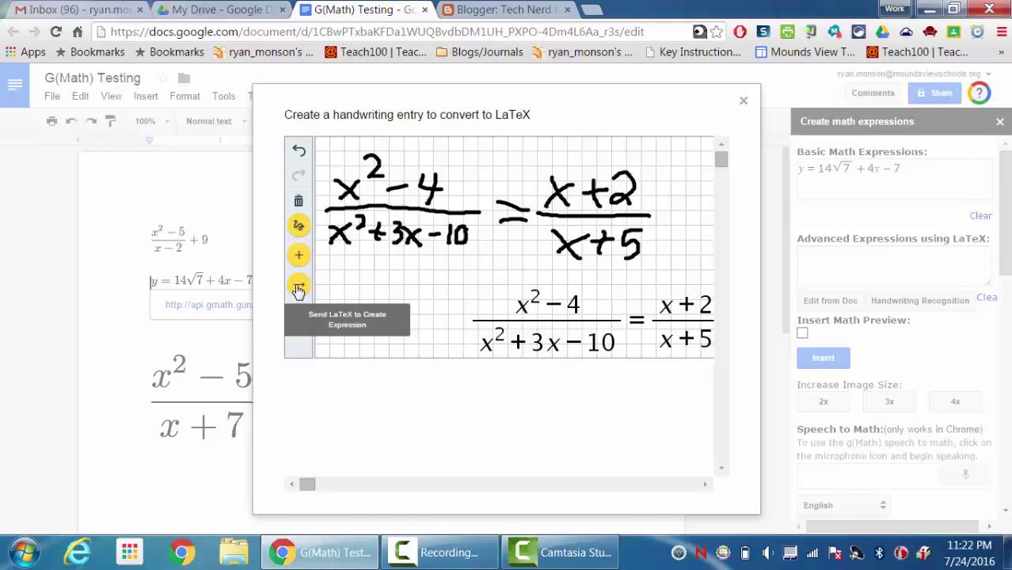
Send the recognised LaTeX to the editor and insert it at 2x on a new line below 5x² − 7
{"action": "left_click", "coordinate": [297, 290]}
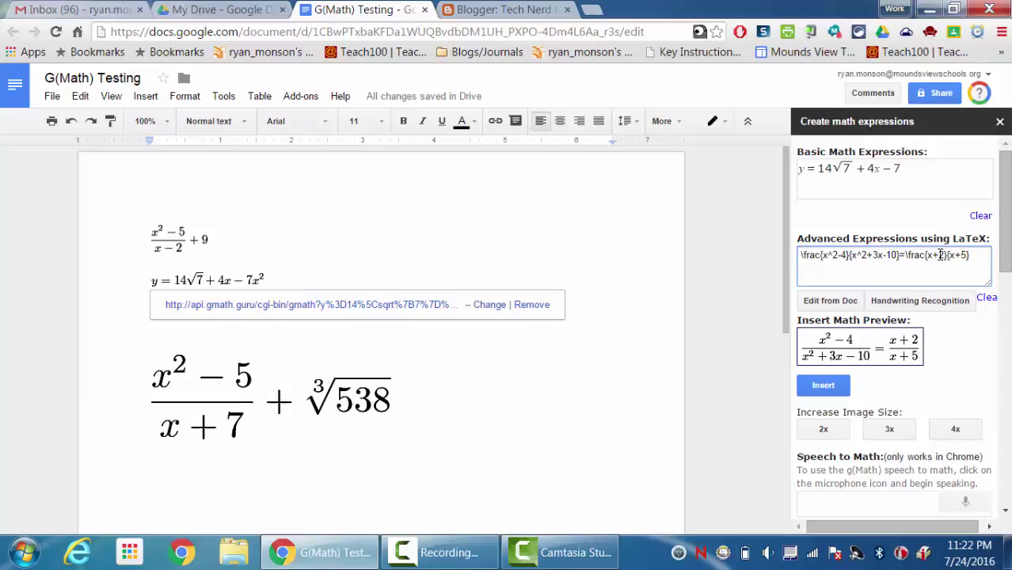
{"action": "left_click", "coordinate": [938, 257]}
{"action": "left_click", "coordinate": [182, 329]}
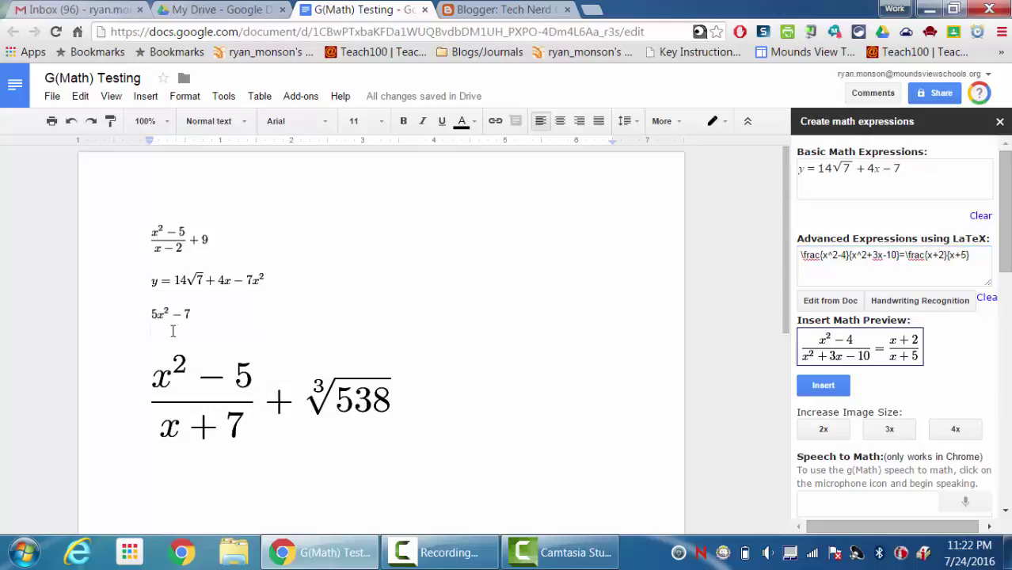
{"action": "key", "text": "Return"}
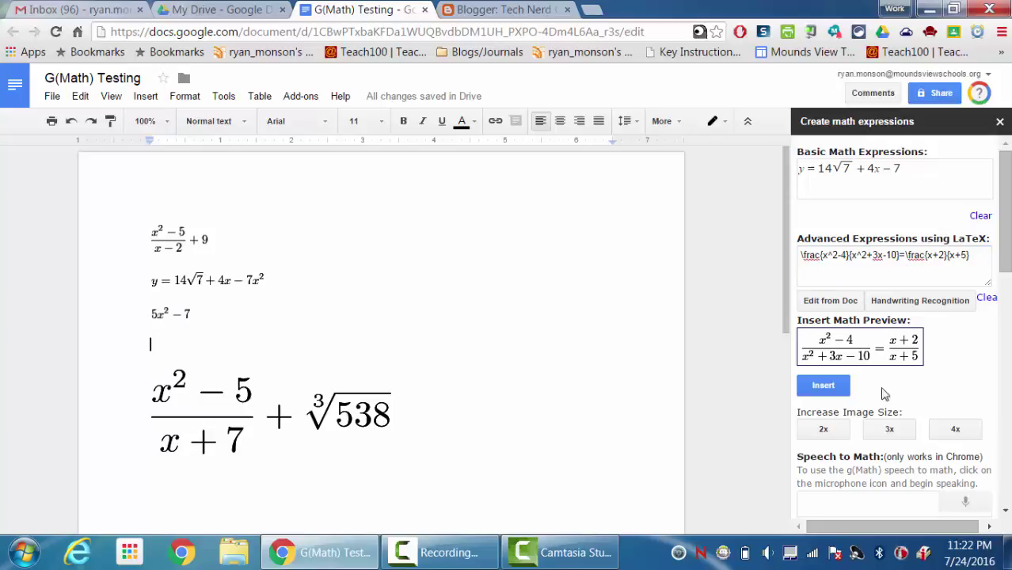
{"action": "left_click", "coordinate": [828, 431]}
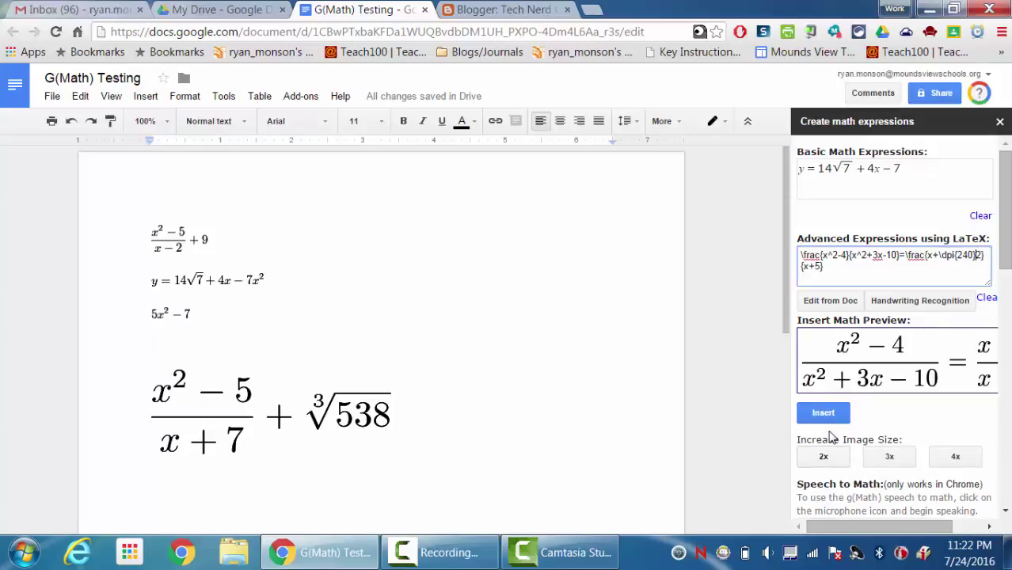
{"action": "left_click", "coordinate": [824, 418]}
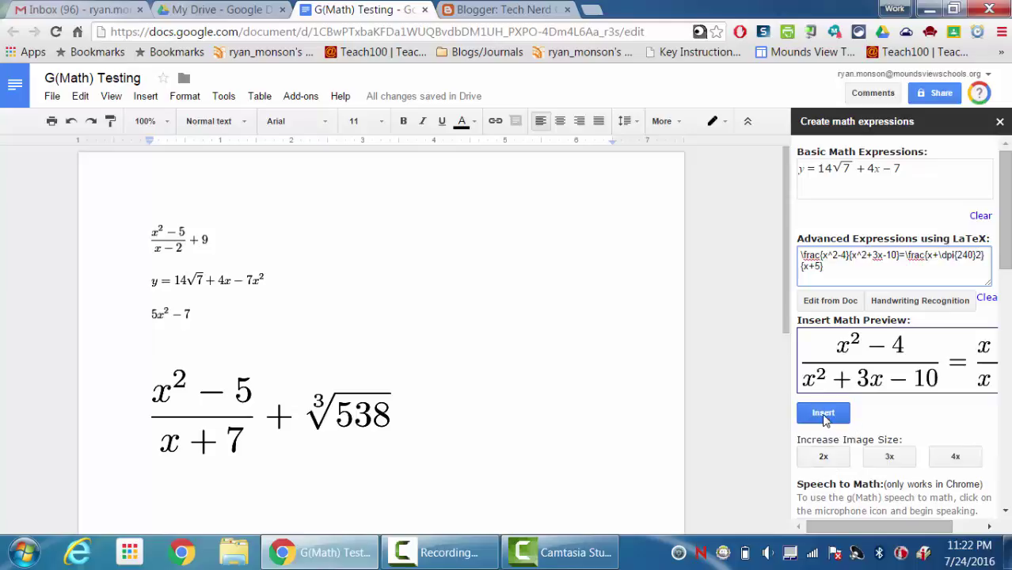